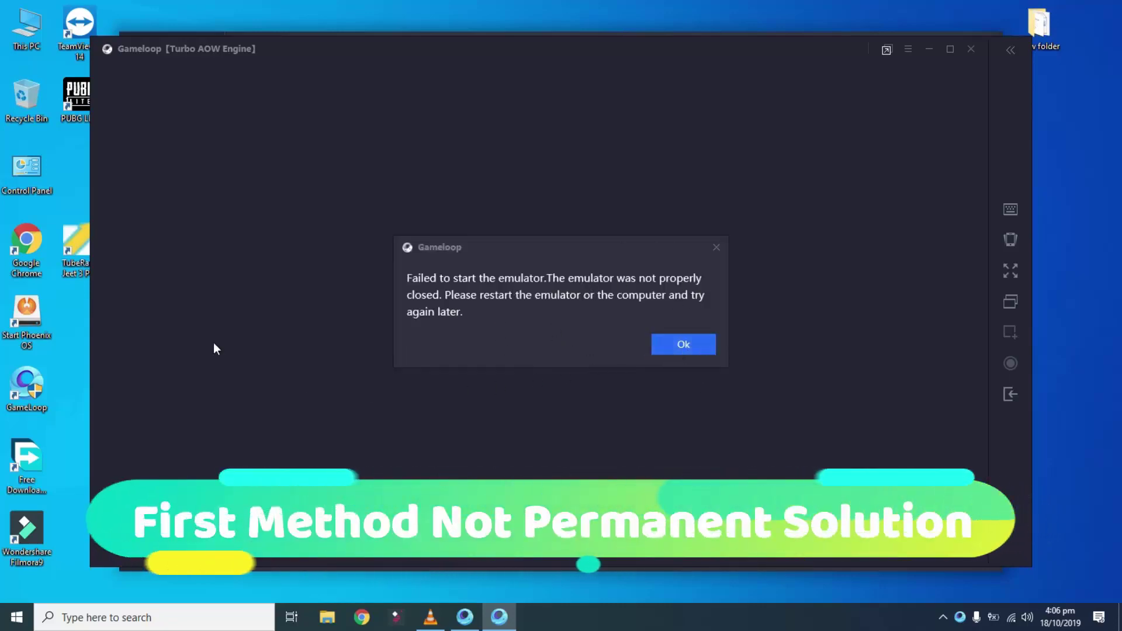
Step: Dismiss the emulator start failure dialog and open a multi-window instance of the Gameloop emulator
left_click(708, 347)
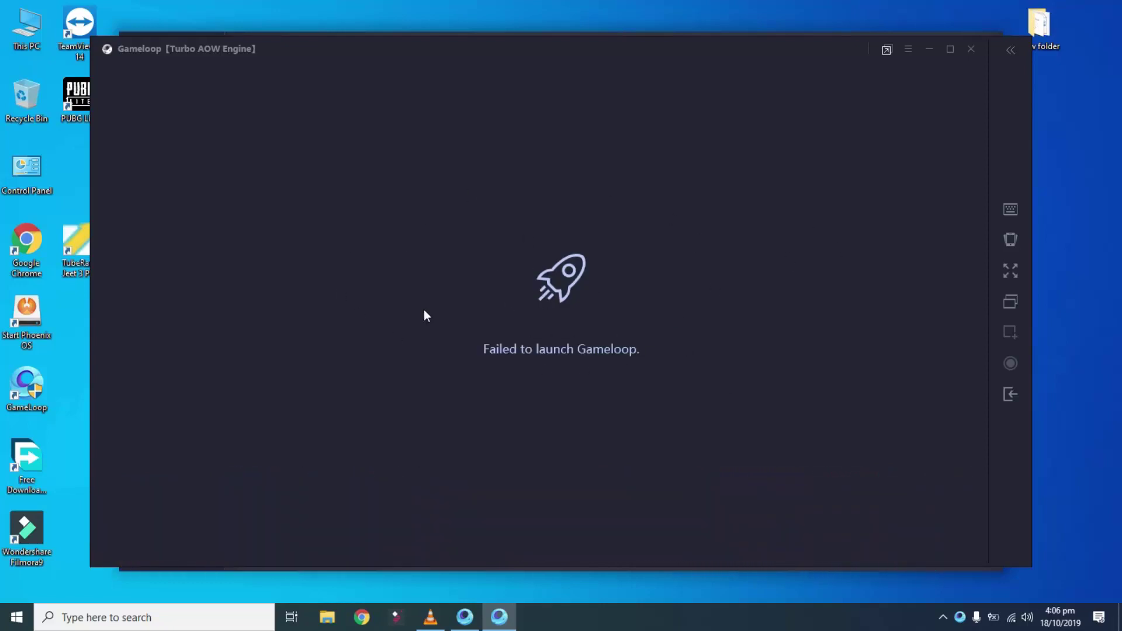
left_click(1011, 303)
left_click(475, 622)
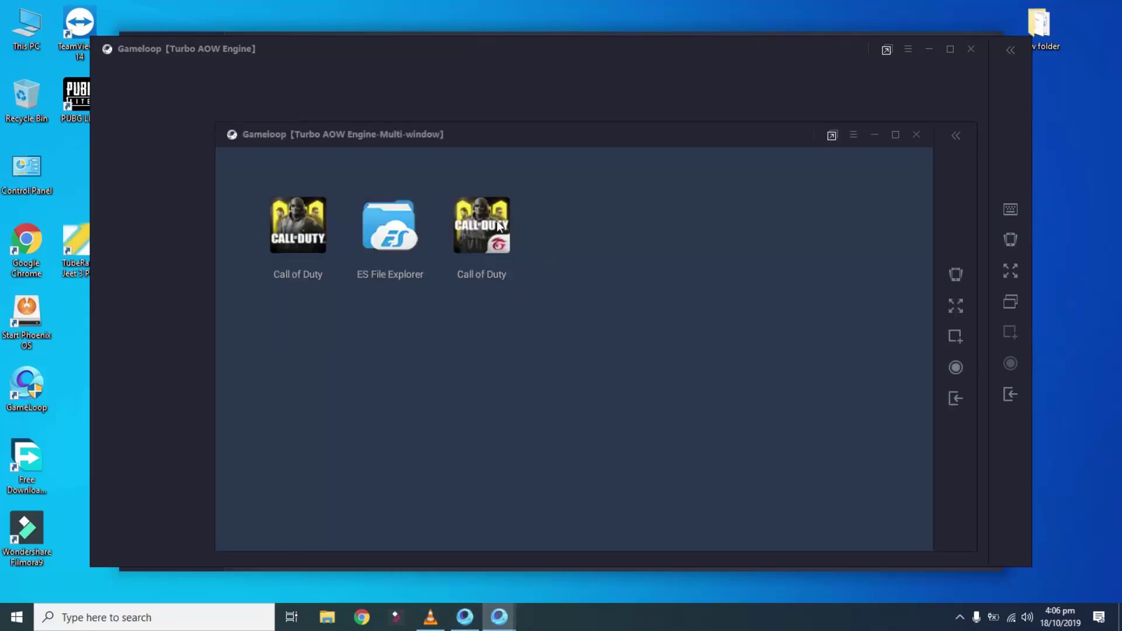
Step: Launch the first Call of Duty game in the multi-window emulator, accept the DirectX+ engine restart, and bring the restarted emulator window forward
left_click(311, 230)
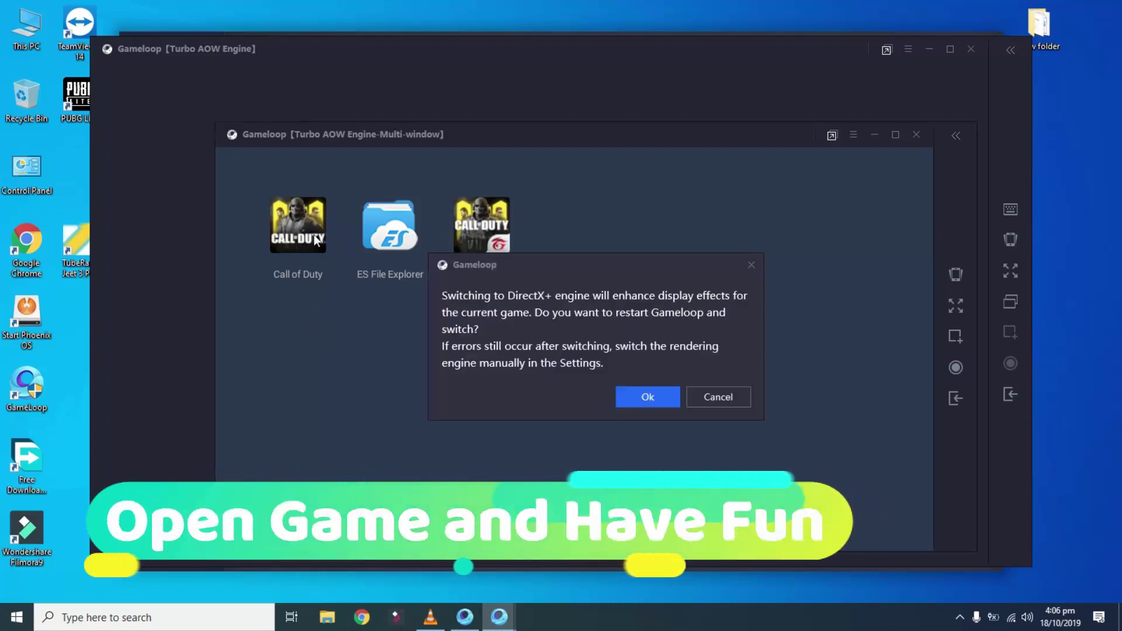
left_click(643, 396)
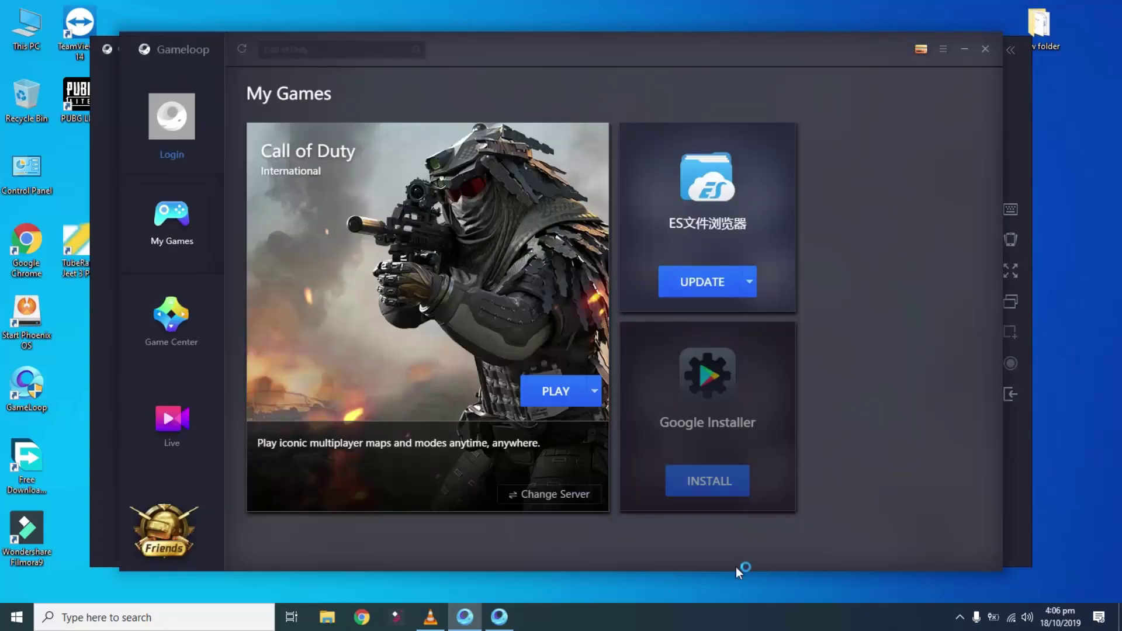
mouse_move(501, 617)
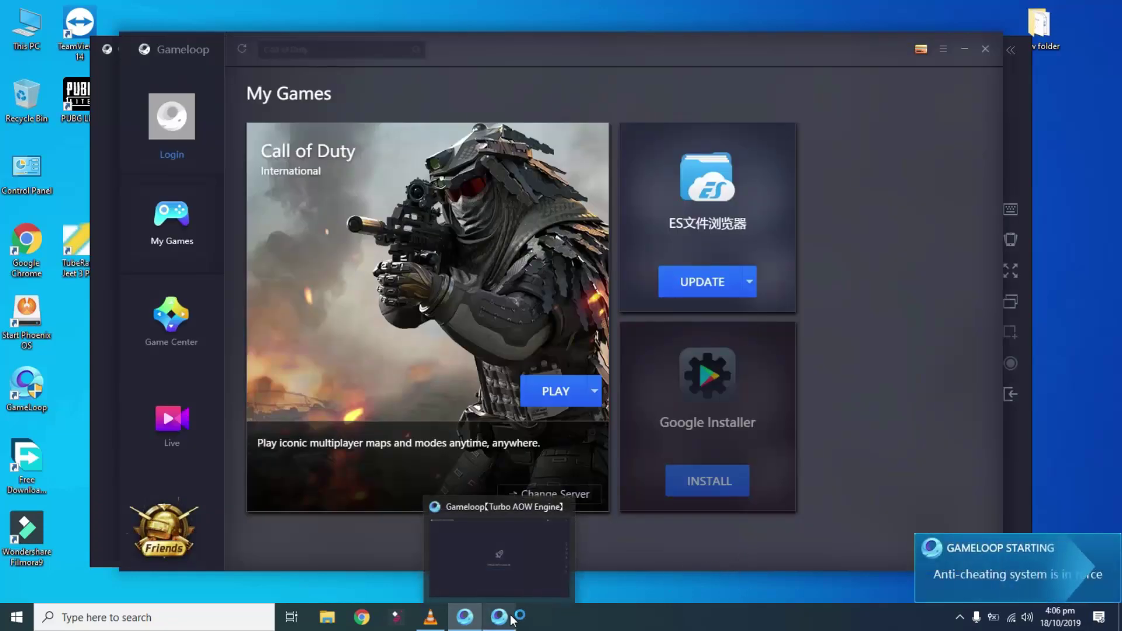
left_click(526, 546)
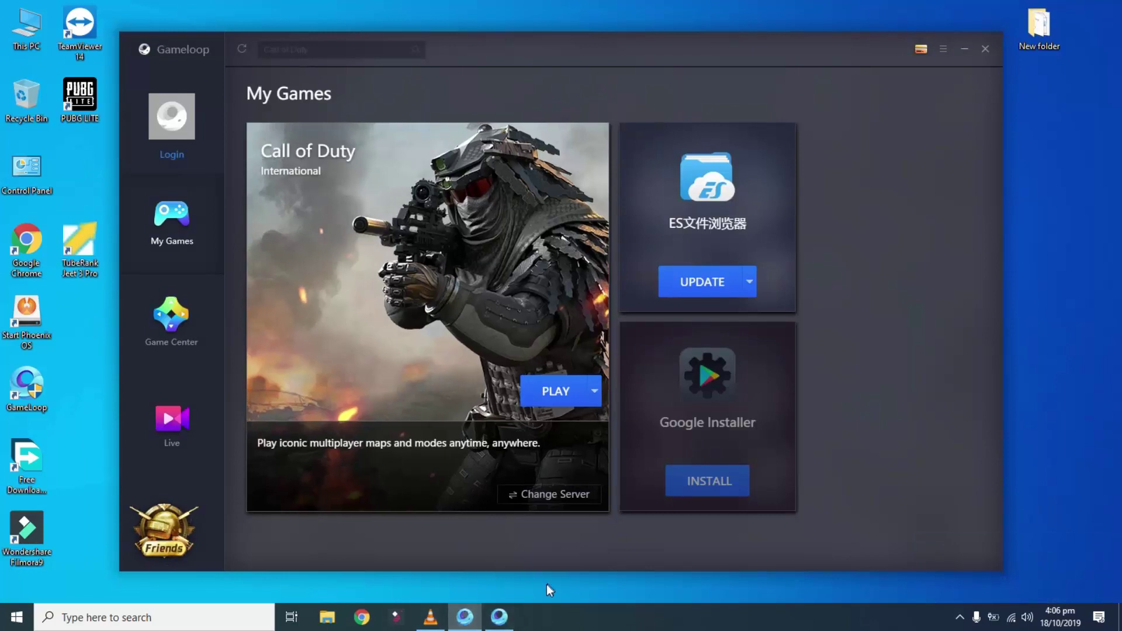
mouse_move(503, 619)
left_click(531, 563)
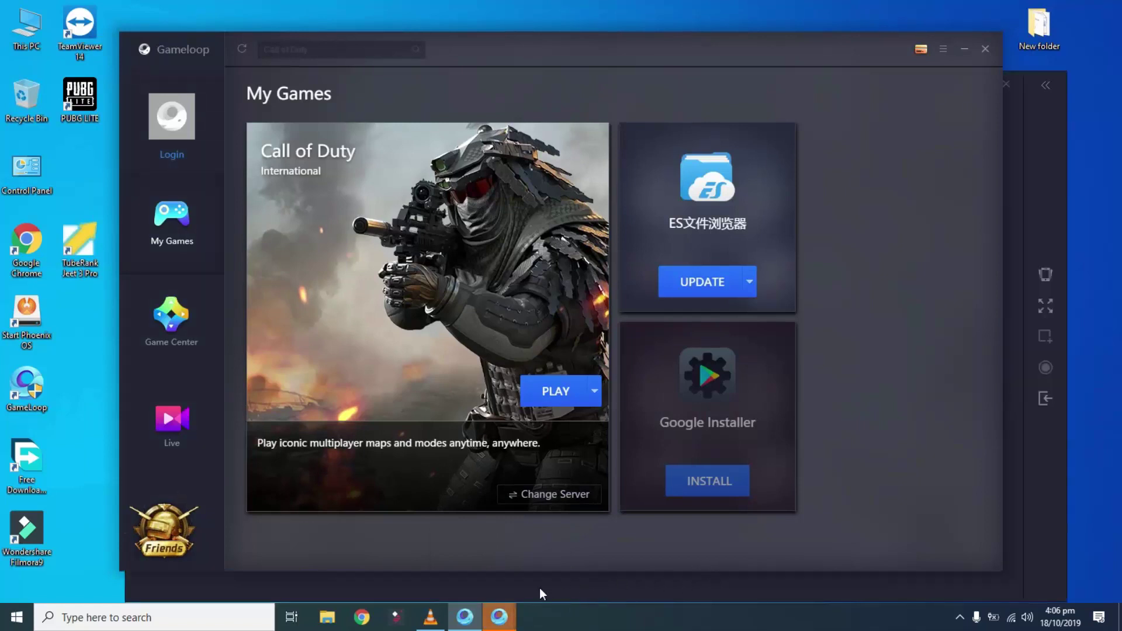
mouse_move(506, 626)
left_click(562, 546)
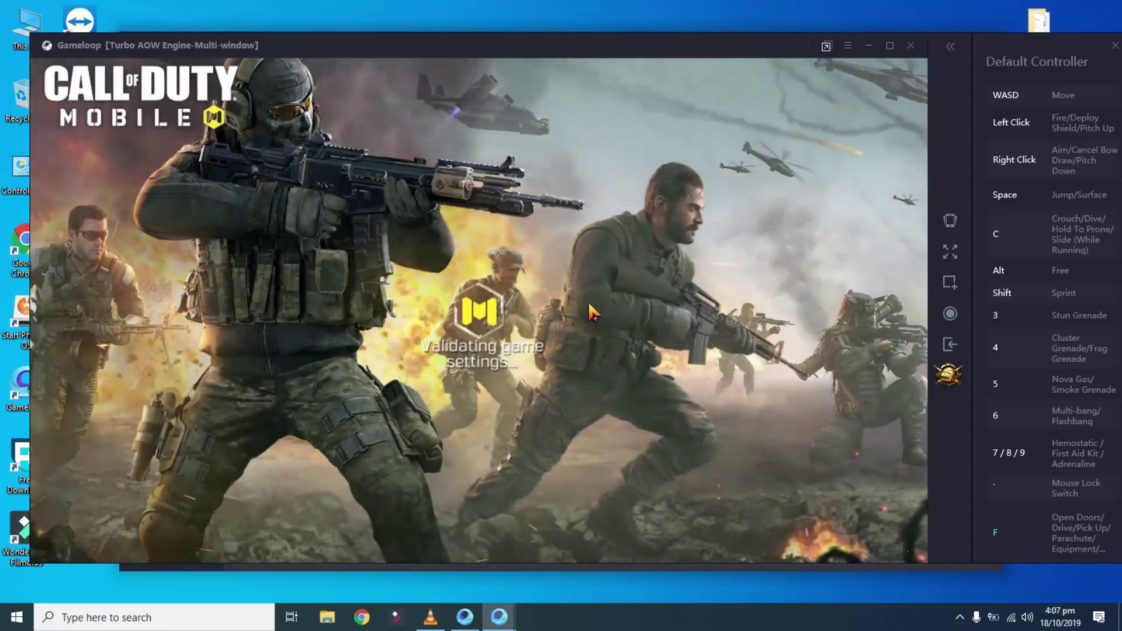
Step: Exit the running Call of Duty emulator window and close the Gameloop launcher
left_click(910, 46)
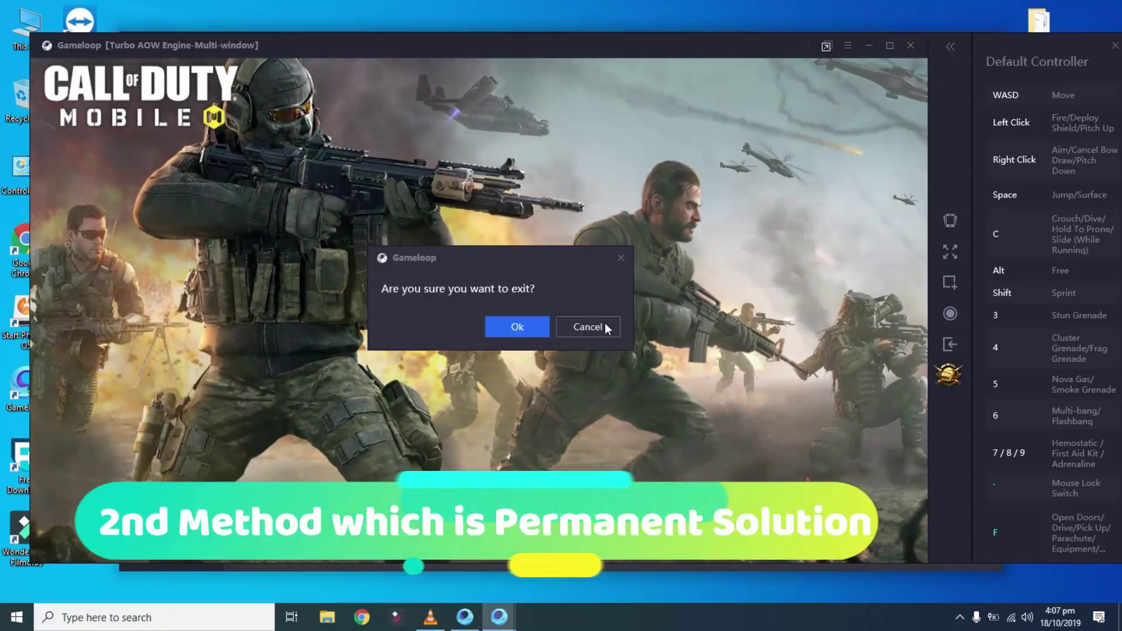
left_click(521, 328)
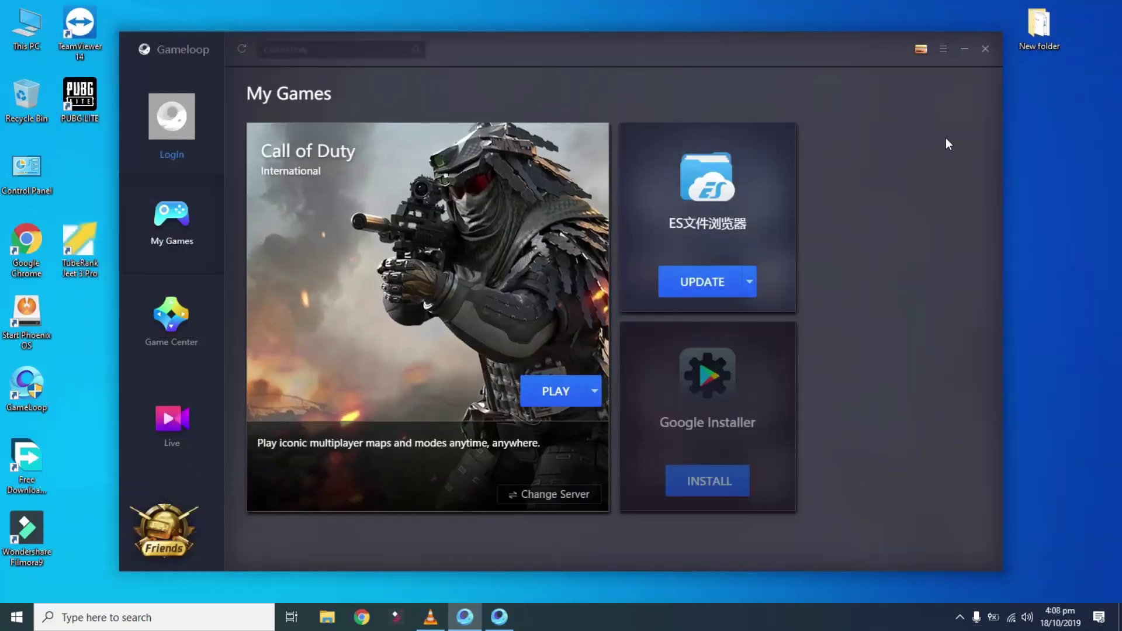
left_click(986, 49)
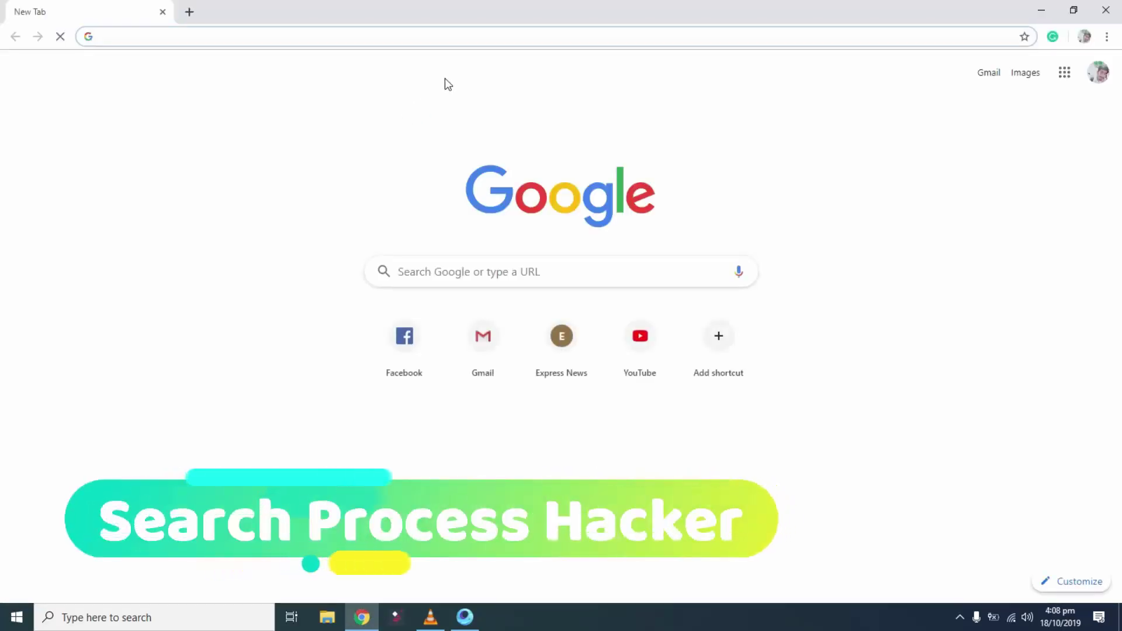
Step: In Chrome, search for "process hacker" and download the installer from the Downloads page on processhacker.sourceforge.io
type("process hacker")
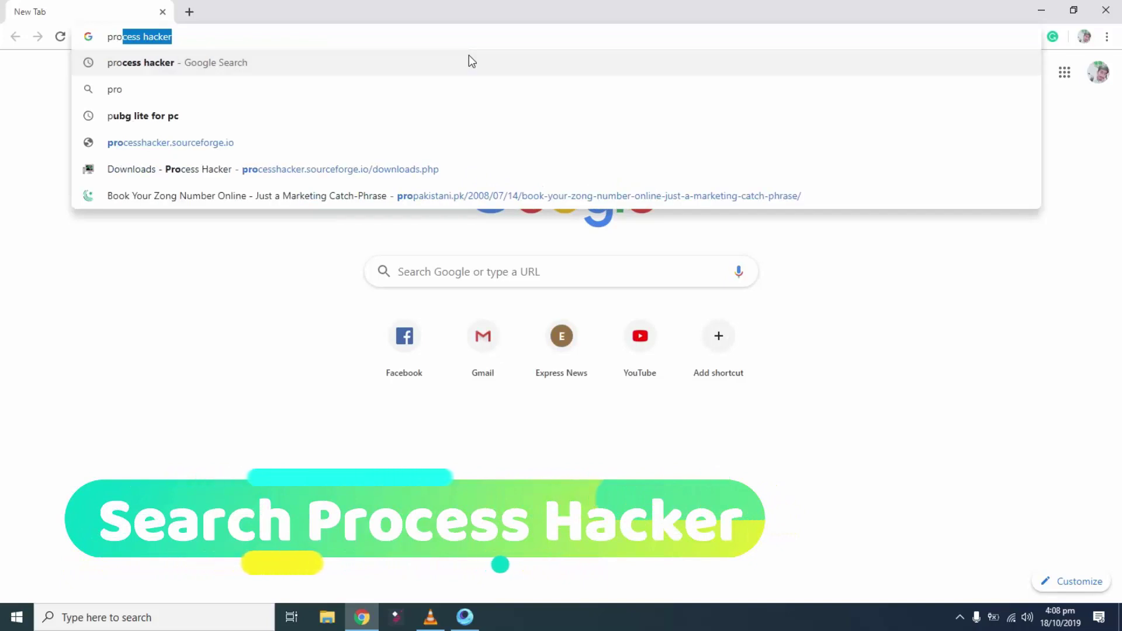
key("Return")
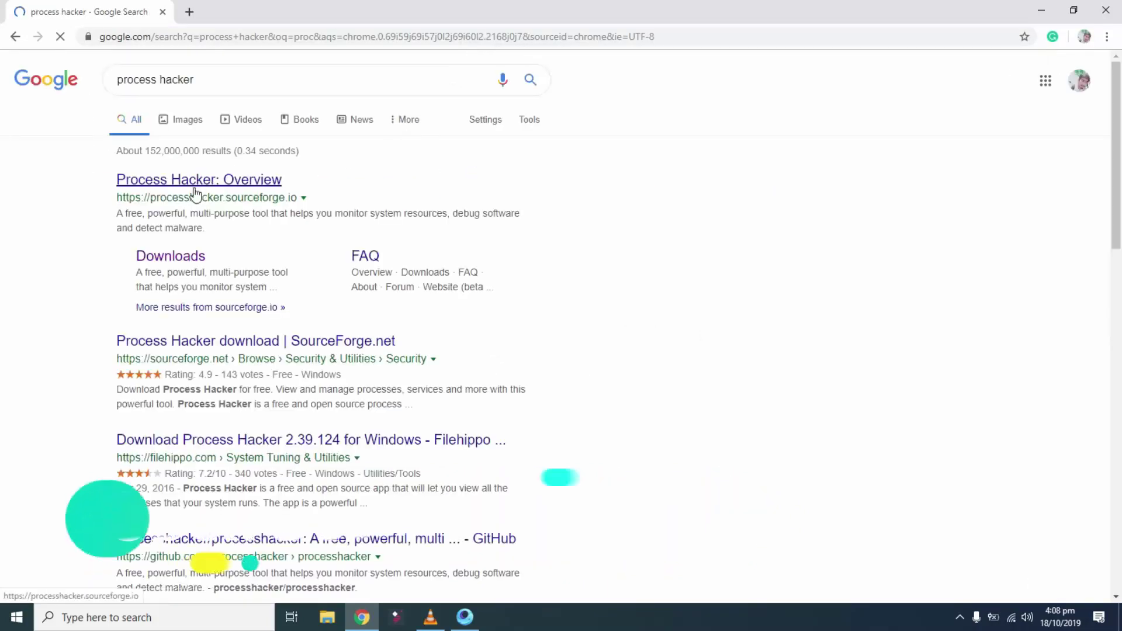
left_click(181, 264)
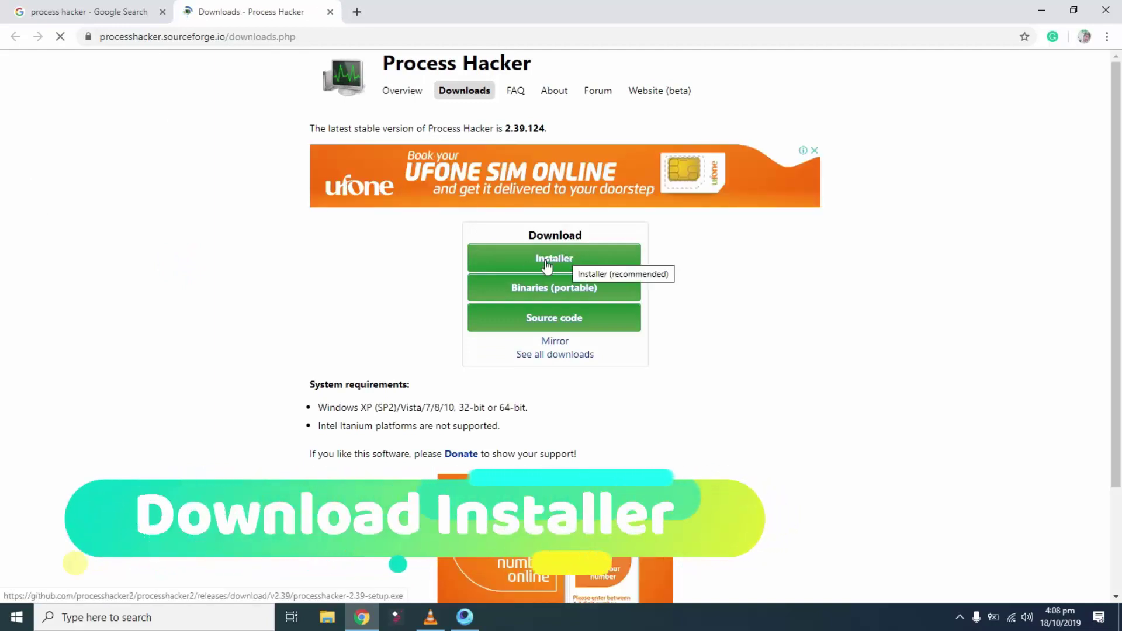
left_click(499, 262)
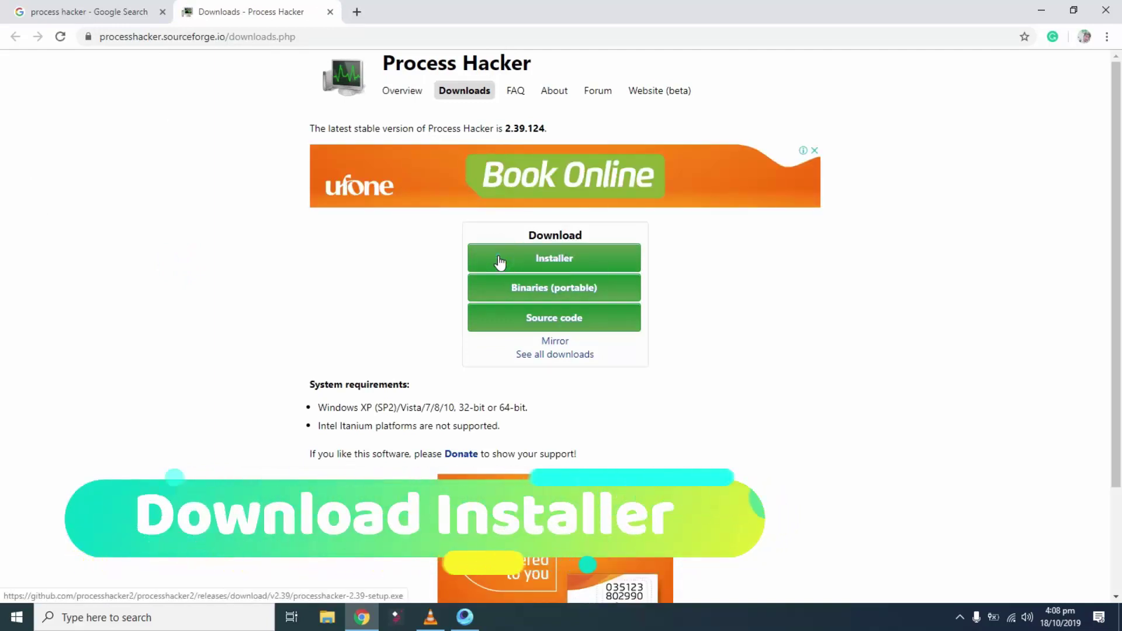
scroll(314, 226, "down", 2)
scroll(314, 226, "up", 2)
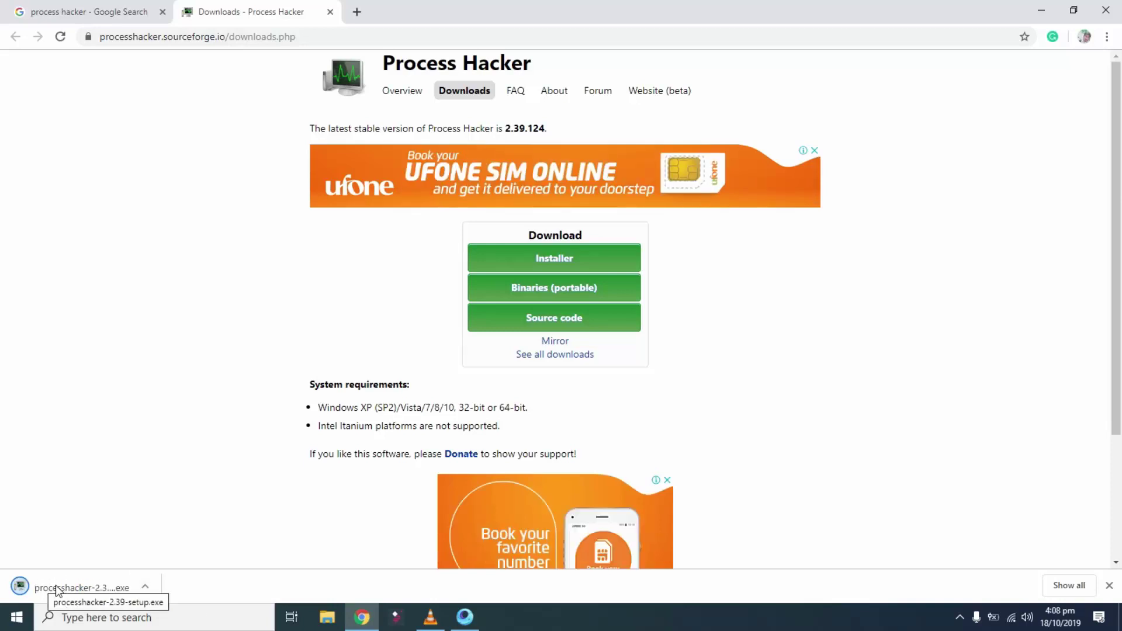
Step: Install Process Hacker from processhacker-2.39-setup.exe, accepting the license agreement and default options, and launch Process Hacker 2 on finishing
left_click(56, 587)
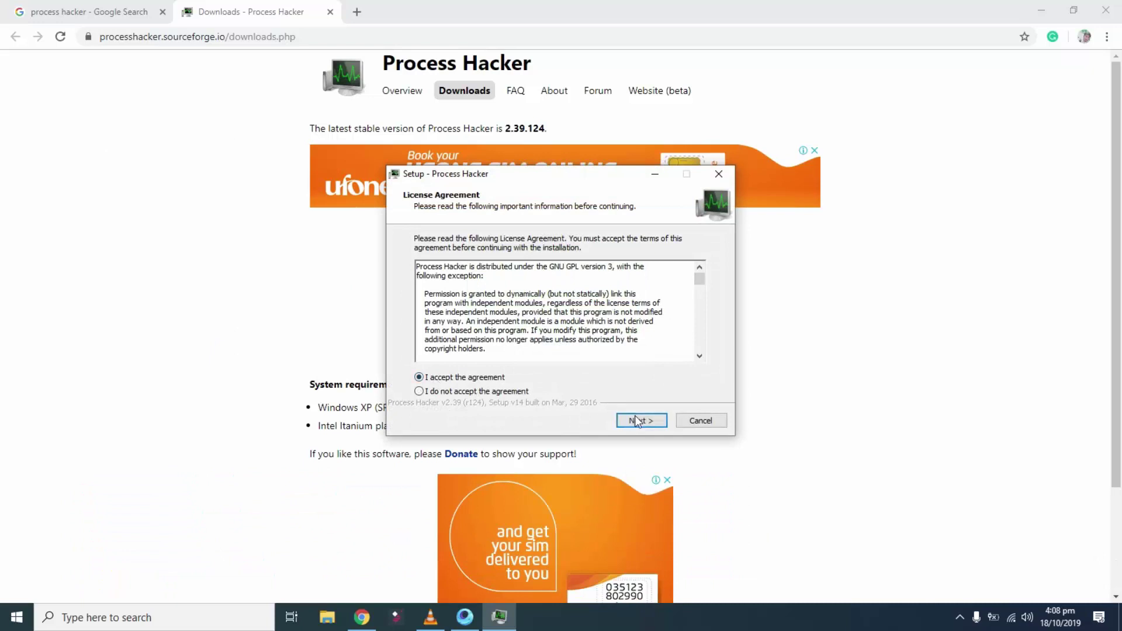
left_click(634, 419)
left_click(646, 423)
left_click(639, 423)
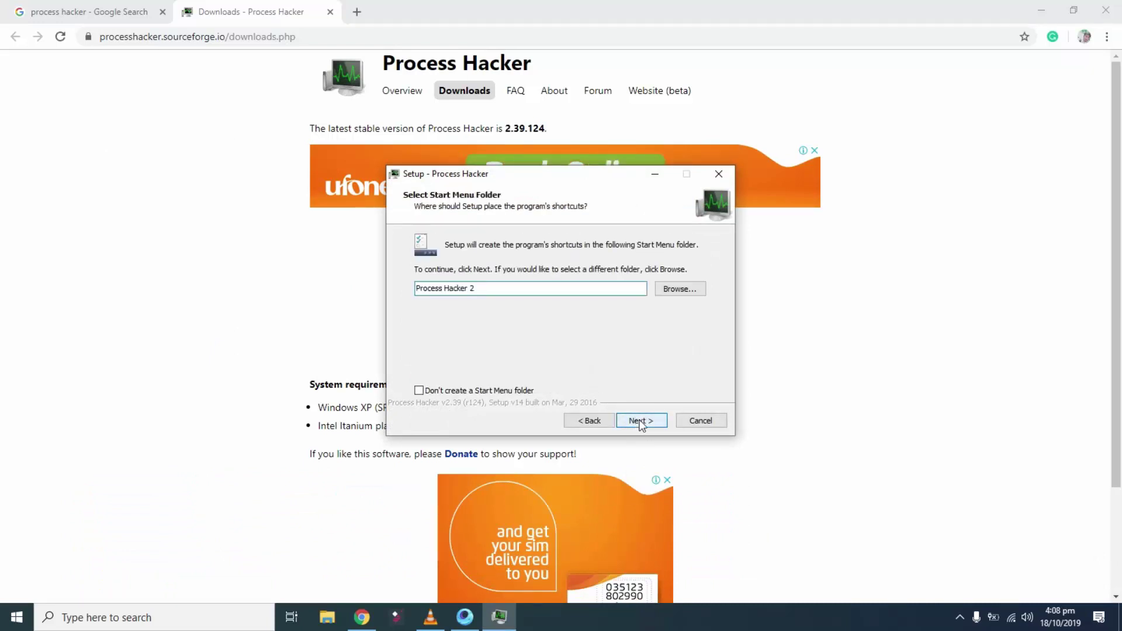
left_click(642, 424)
left_click(641, 421)
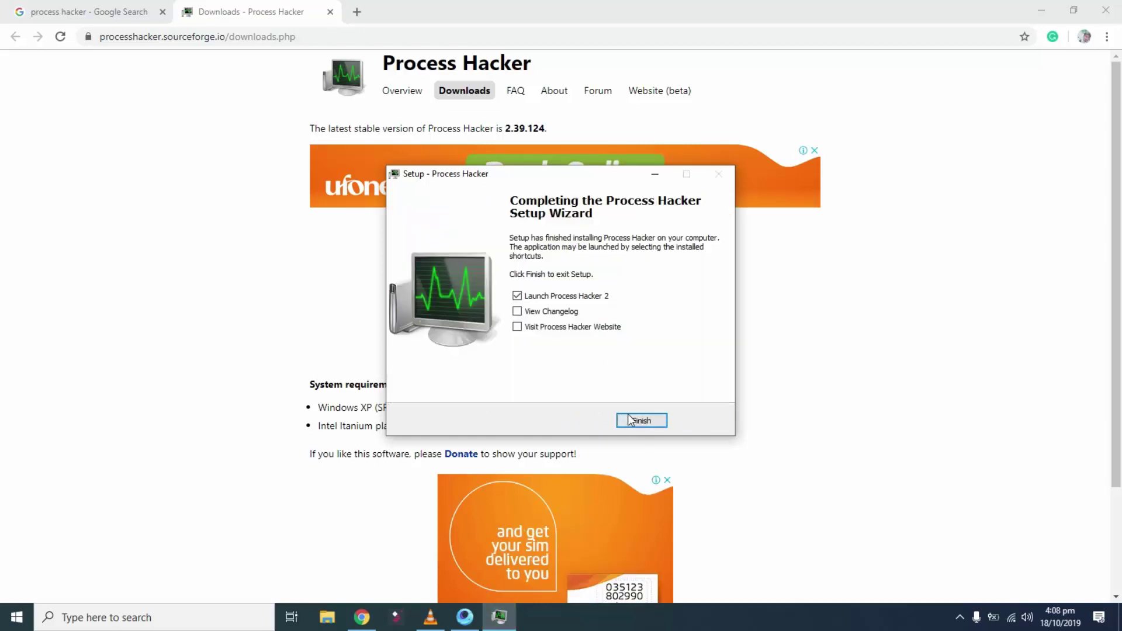
left_click(642, 420)
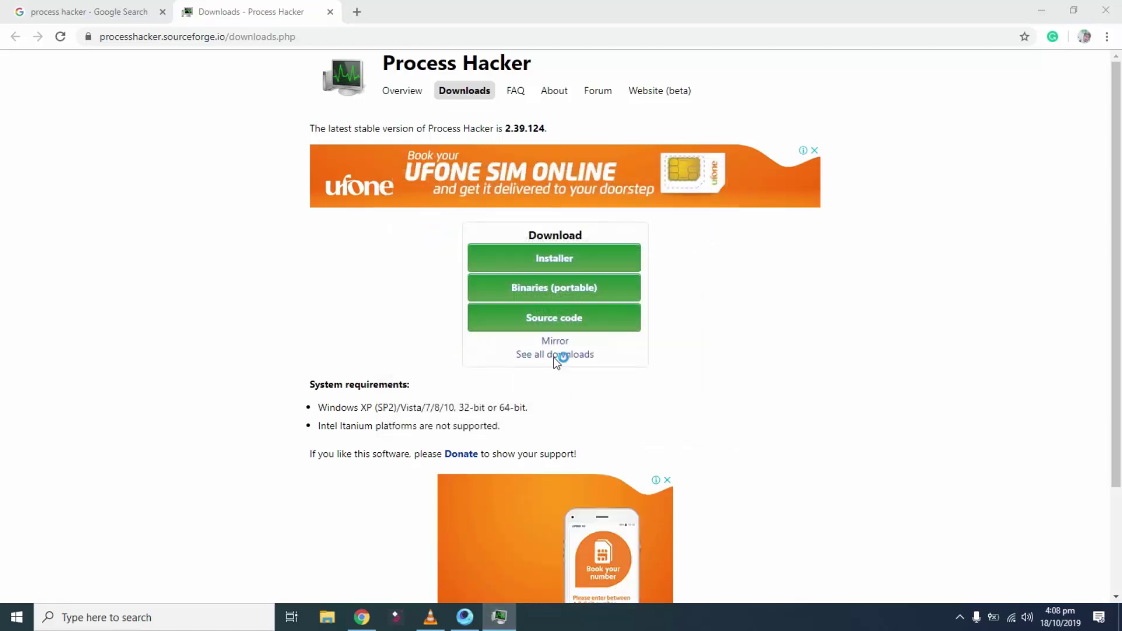
Step: Minimize the browser and filter the Process Hacker process list by "aow"
left_click(1040, 11)
left_click(539, 111)
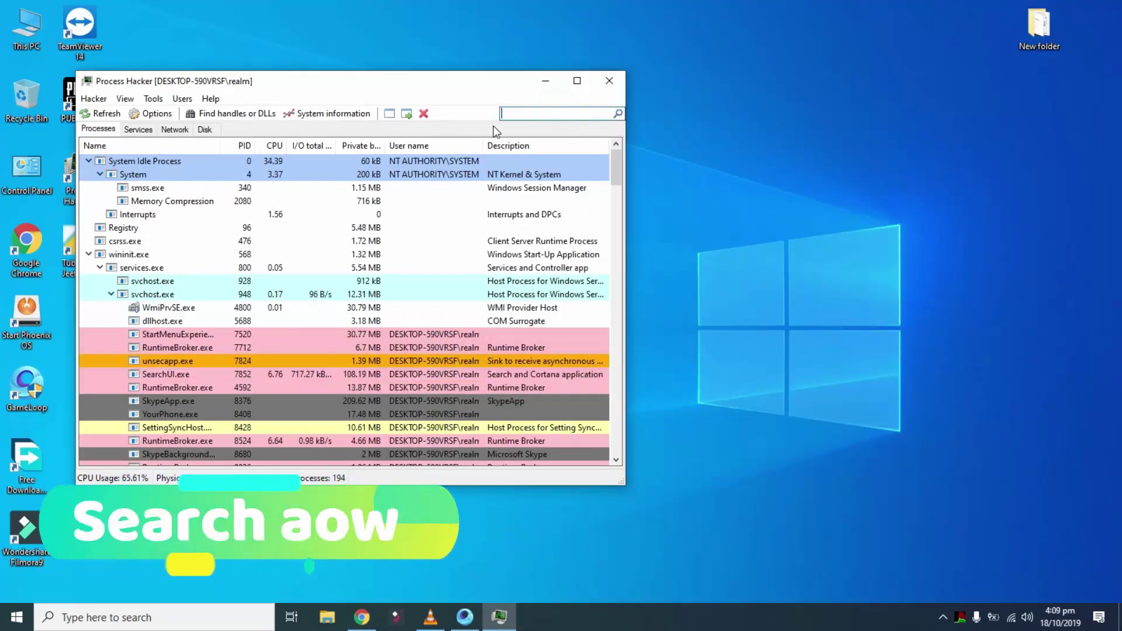
type("aow")
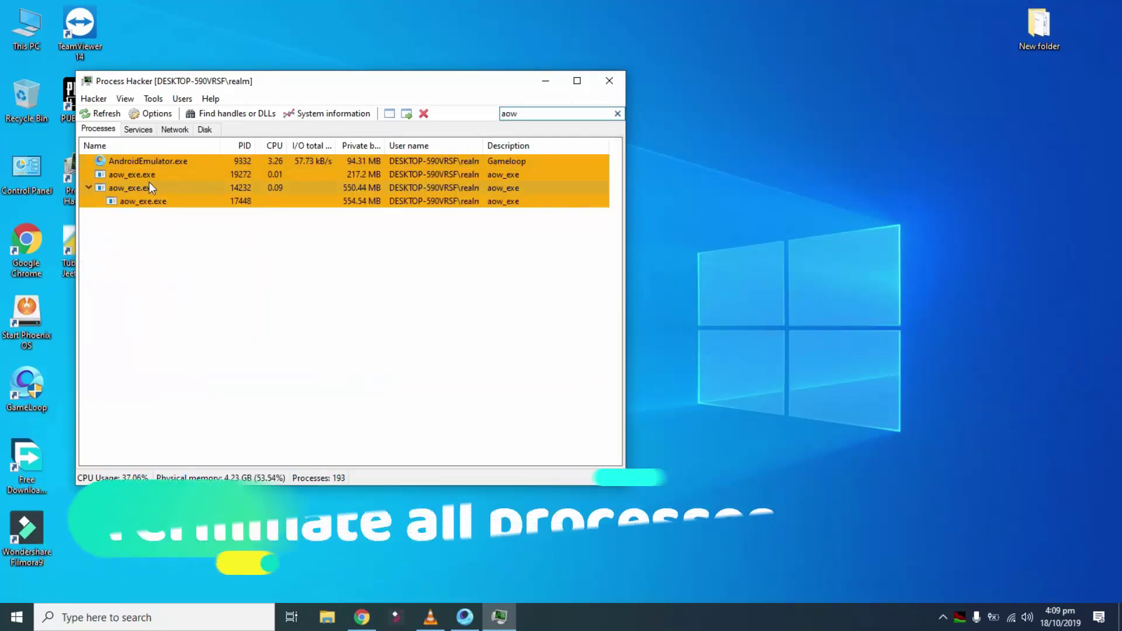
Step: Try to terminate the aow_exe.exe process listed directly below AndroidEmulator.exe
right_click(129, 175)
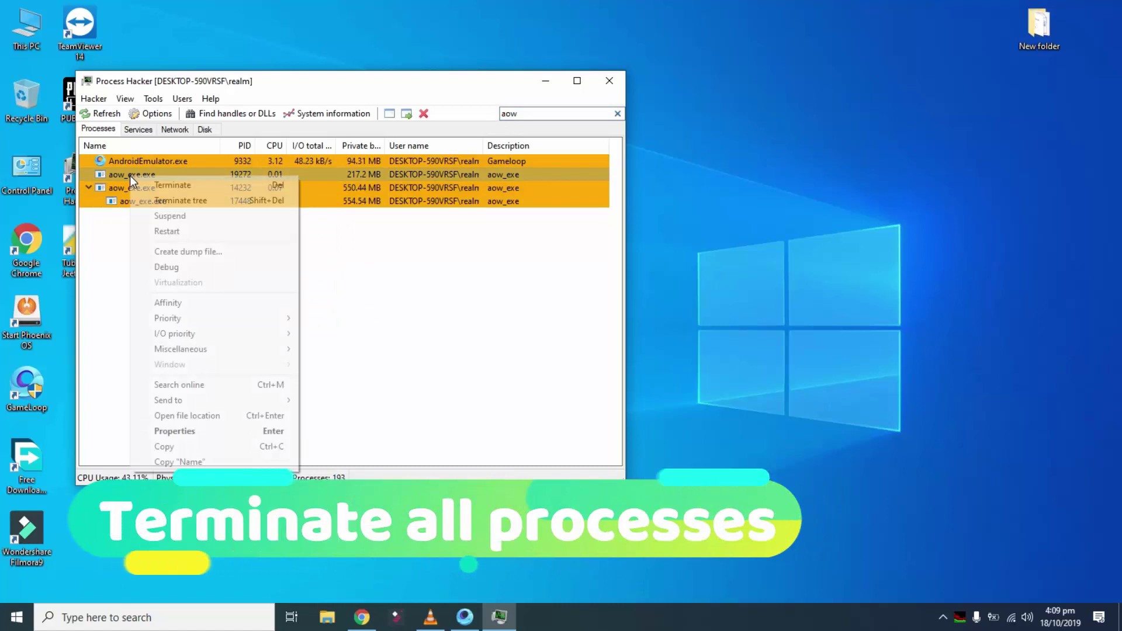
left_click(150, 180)
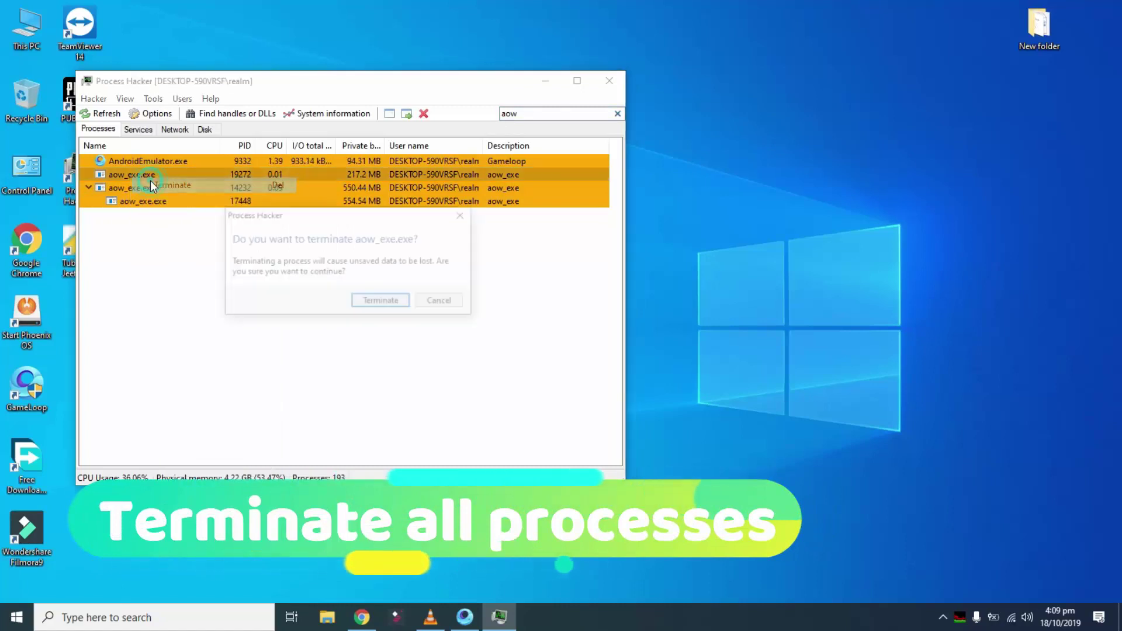
left_click(377, 301)
left_click(377, 300)
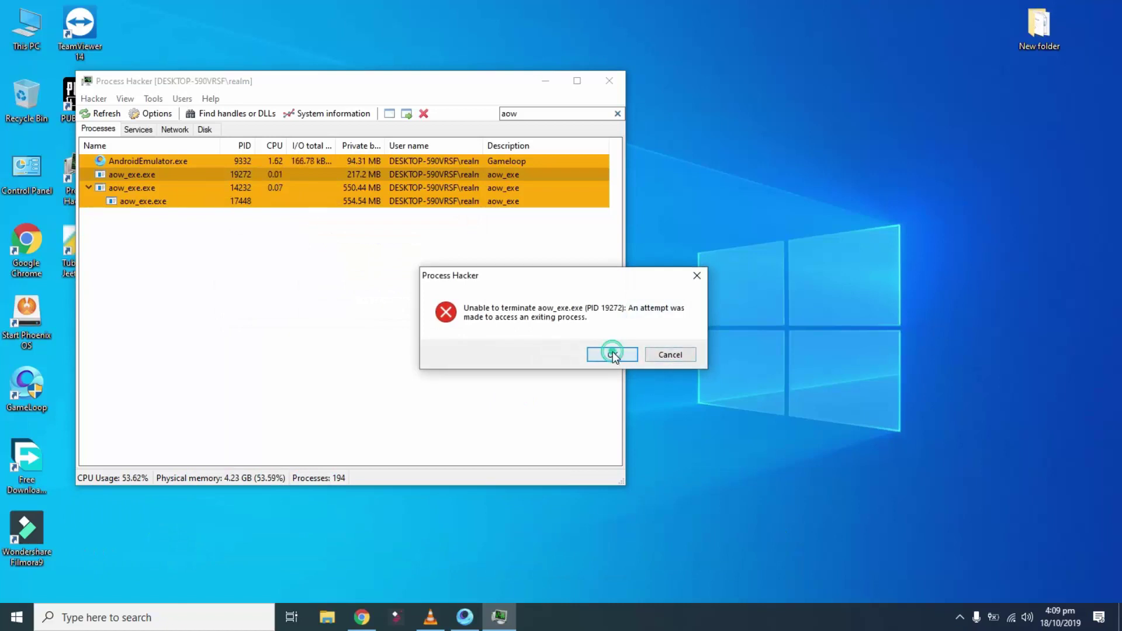
left_click(612, 354)
Step: Terminate the AndroidEmulator.exe process
right_click(284, 160)
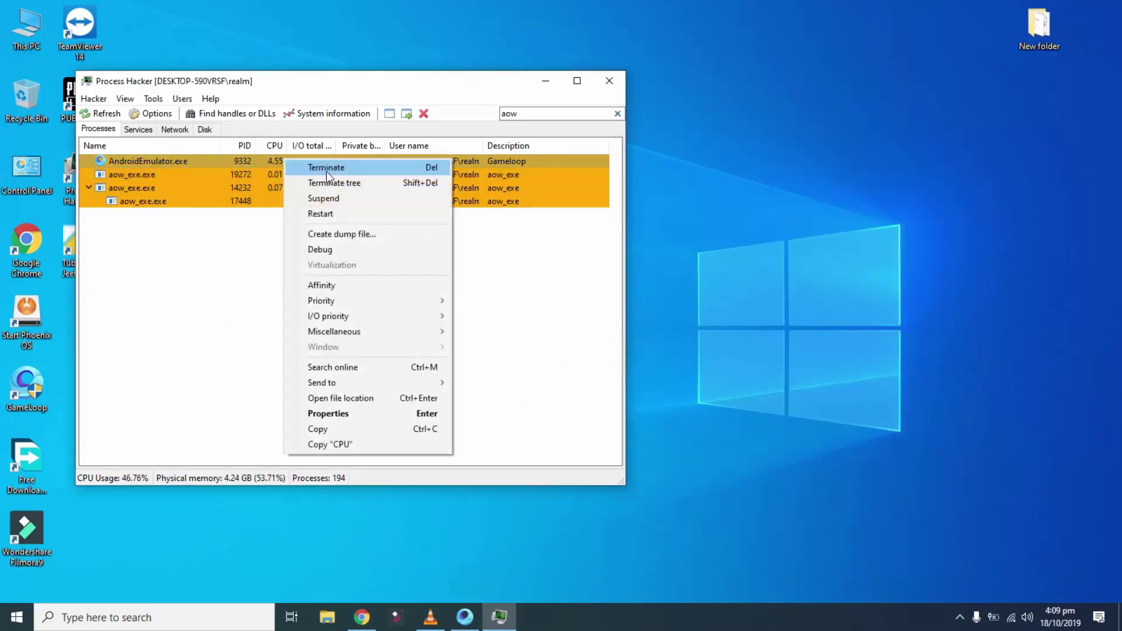
left_click(326, 169)
left_click(388, 301)
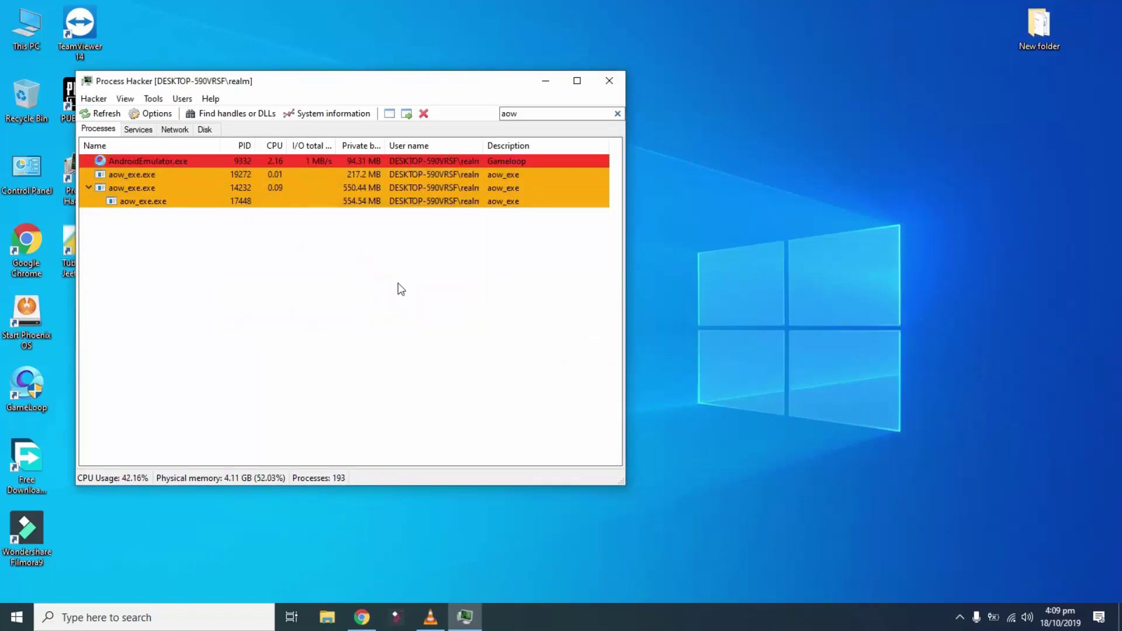
Step: Select all the remaining aow_exe.exe processes and terminate them together
left_click(263, 176)
left_click(216, 219)
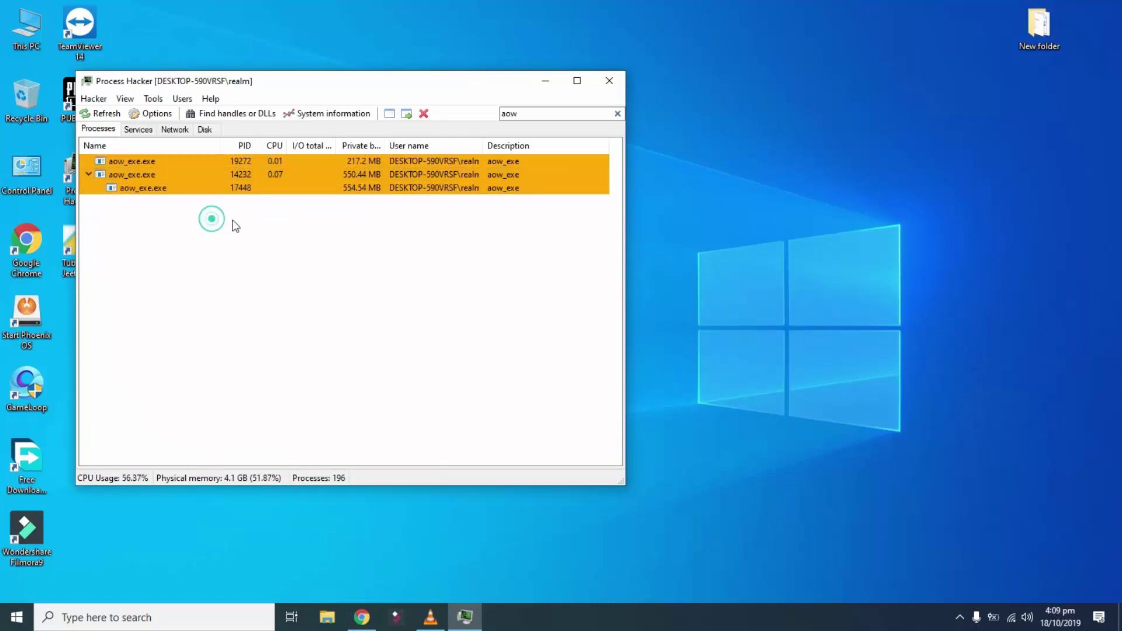
left_click_drag(433, 209, 433, 156)
right_click(431, 170)
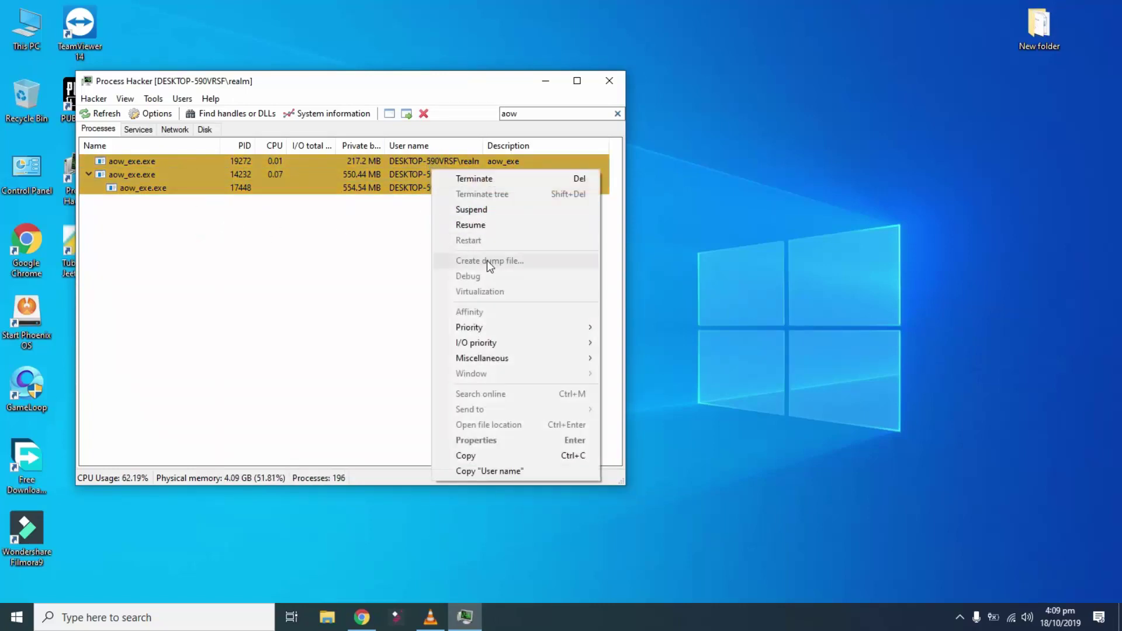
left_click(491, 180)
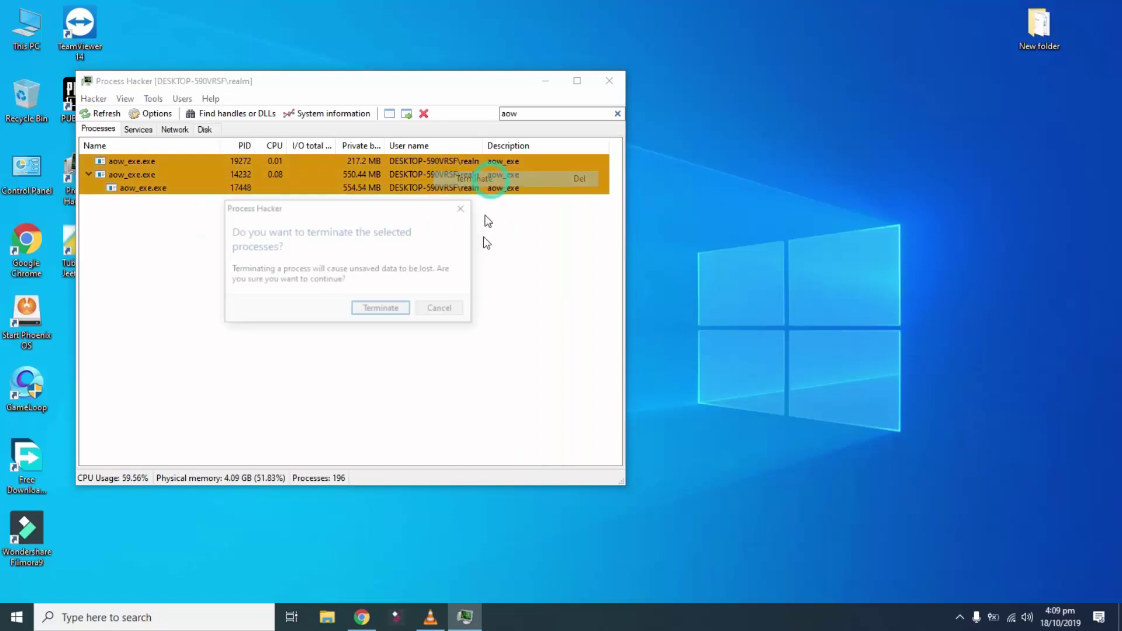
left_click(389, 311)
Step: Close Process Hacker and refresh the desktop
right_click(683, 222)
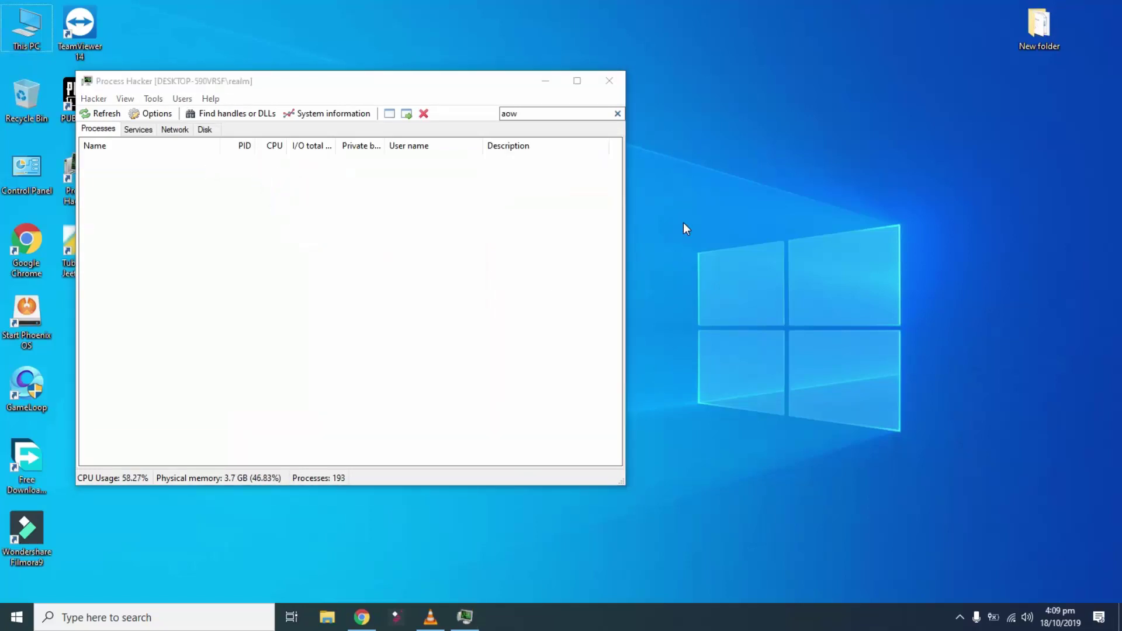
left_click(720, 261)
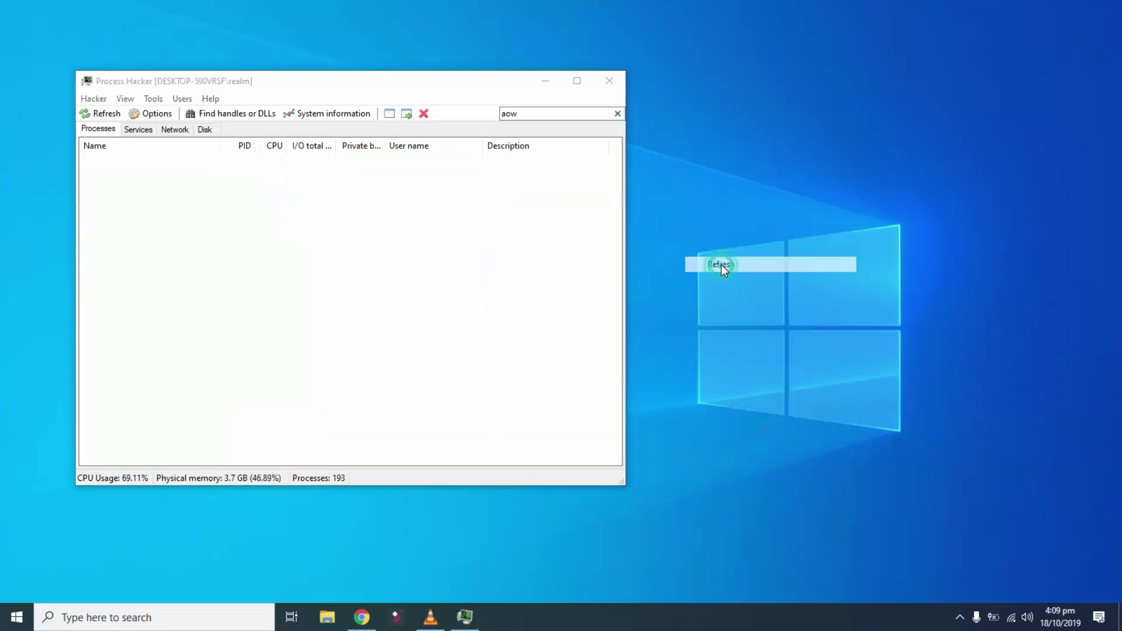
left_click(298, 279)
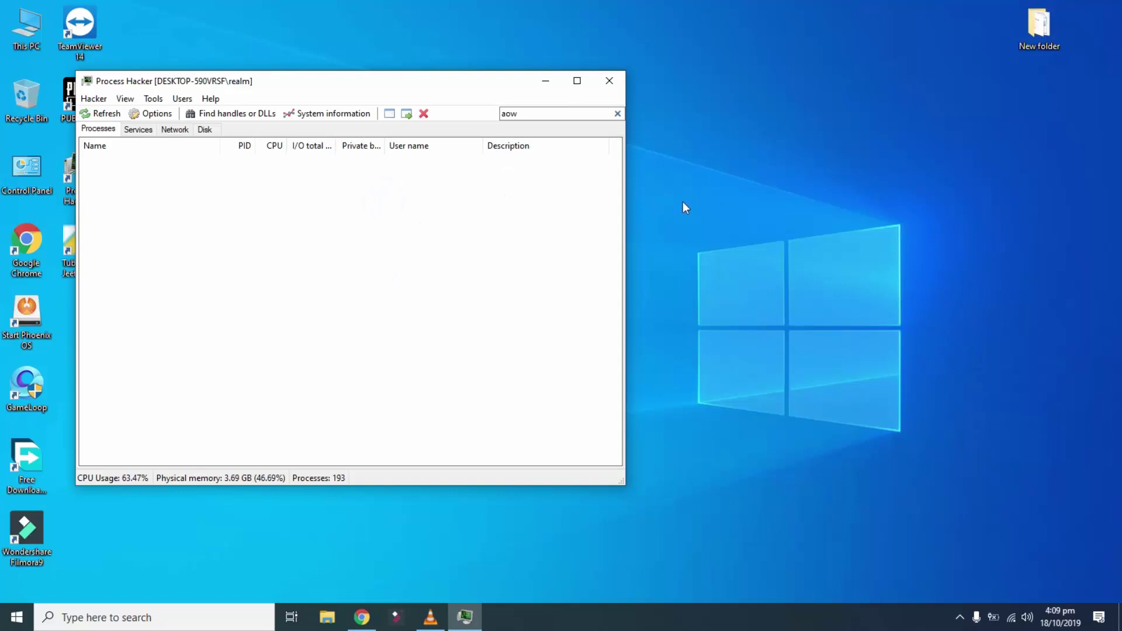
right_click(702, 192)
left_click(751, 234)
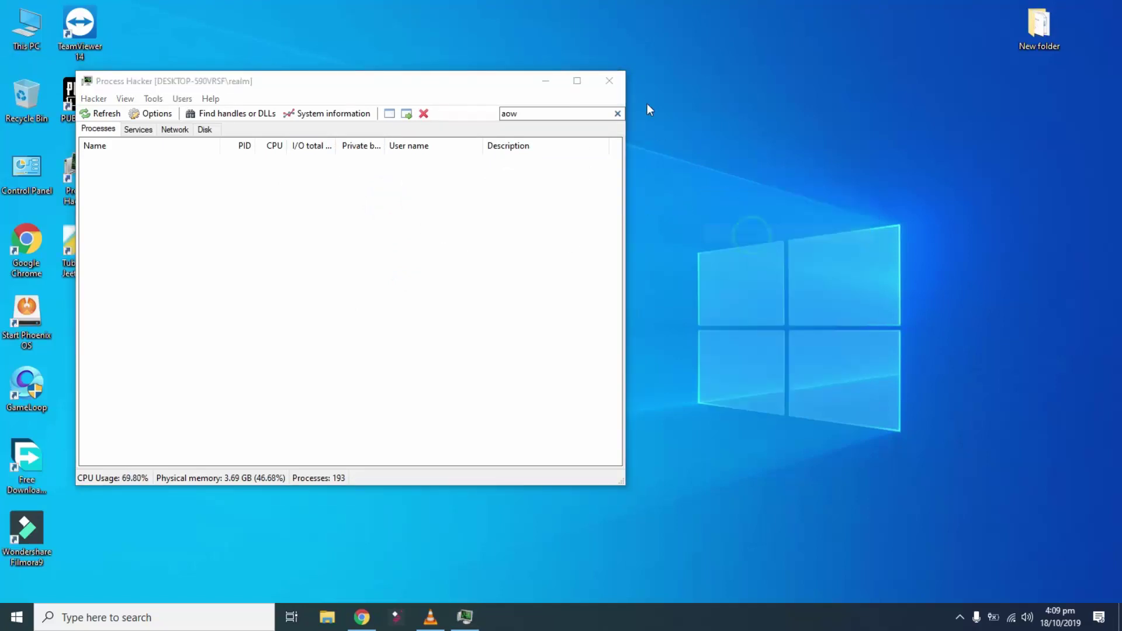
left_click(609, 80)
right_click(314, 232)
left_click(388, 272)
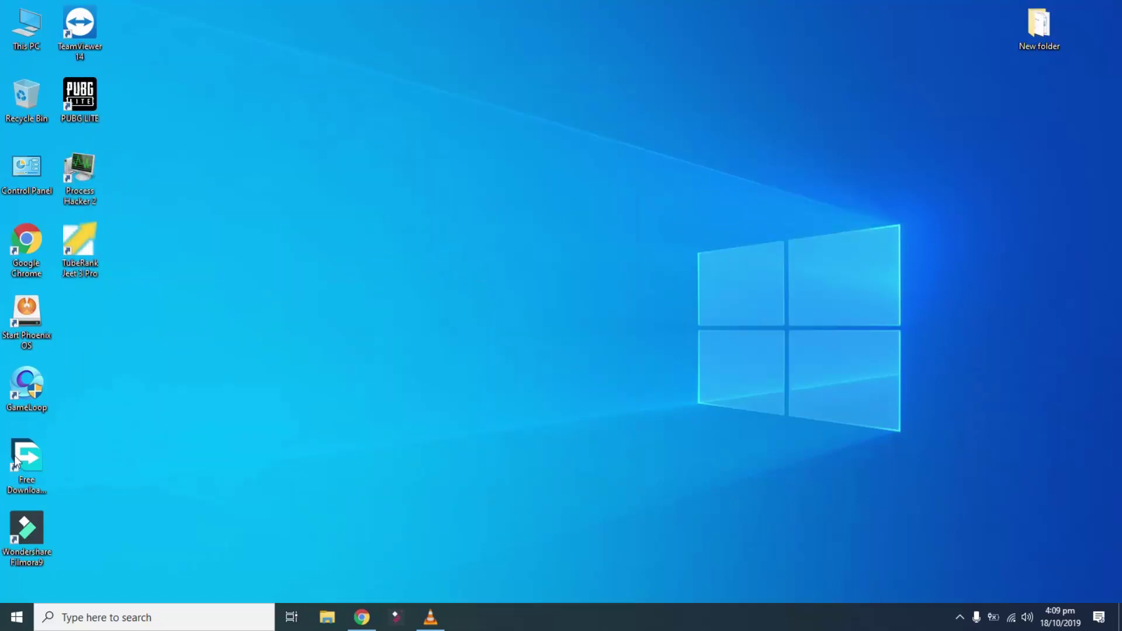
Step: Open GameLoop from the desktop and start playing Call of Duty International
double_click(26, 386)
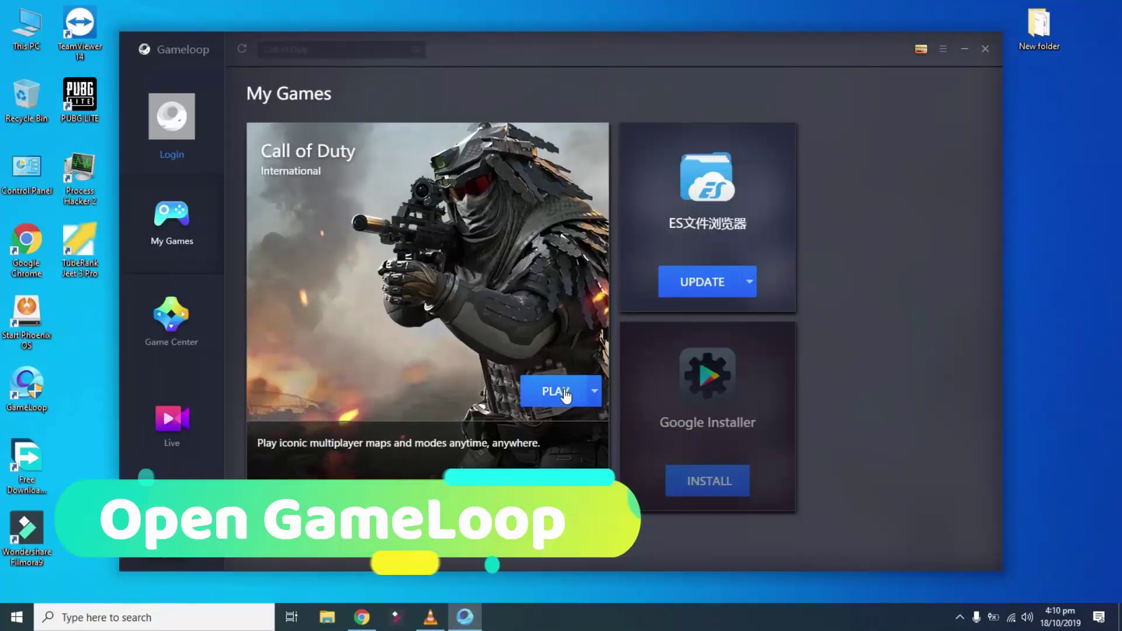
left_click(565, 395)
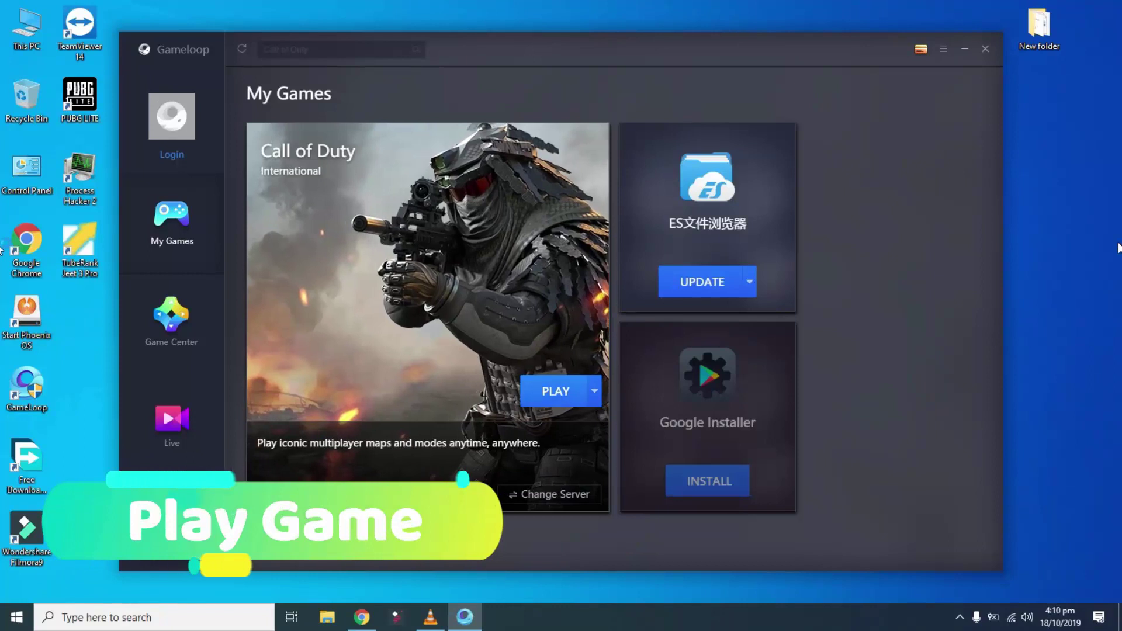
right_click(1102, 215)
left_click(1056, 257)
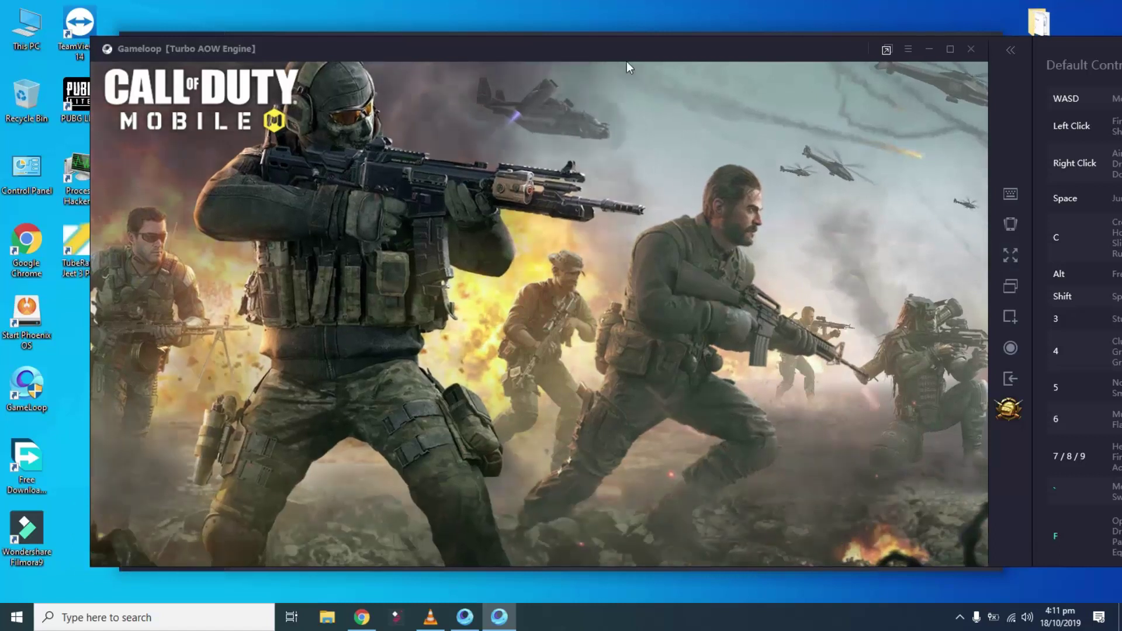
left_click(641, 35)
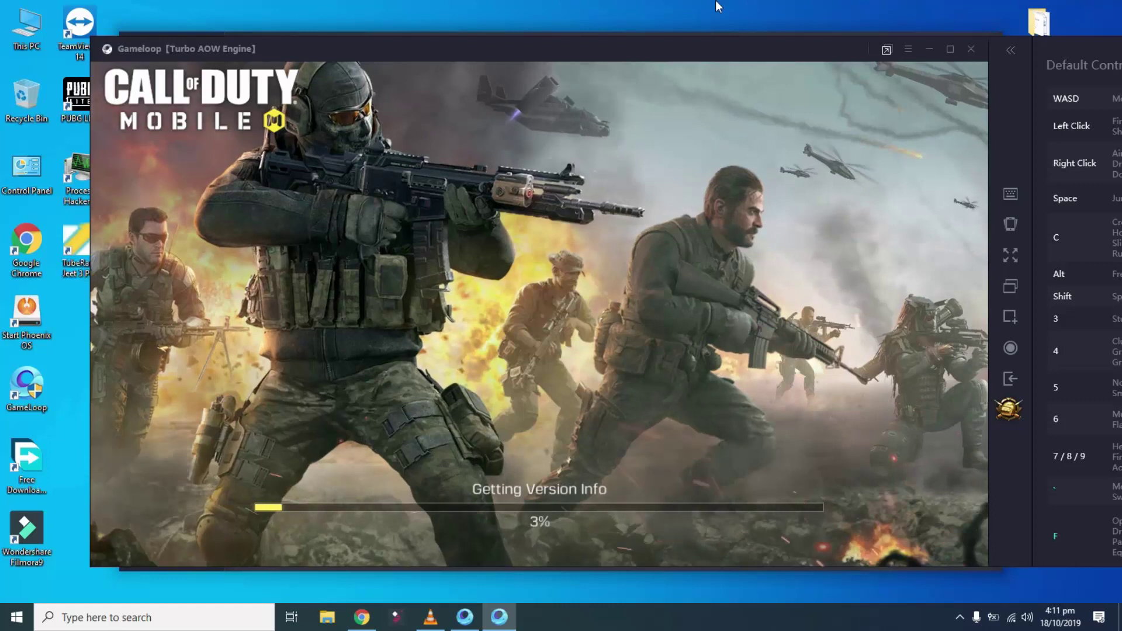
left_click(788, 34)
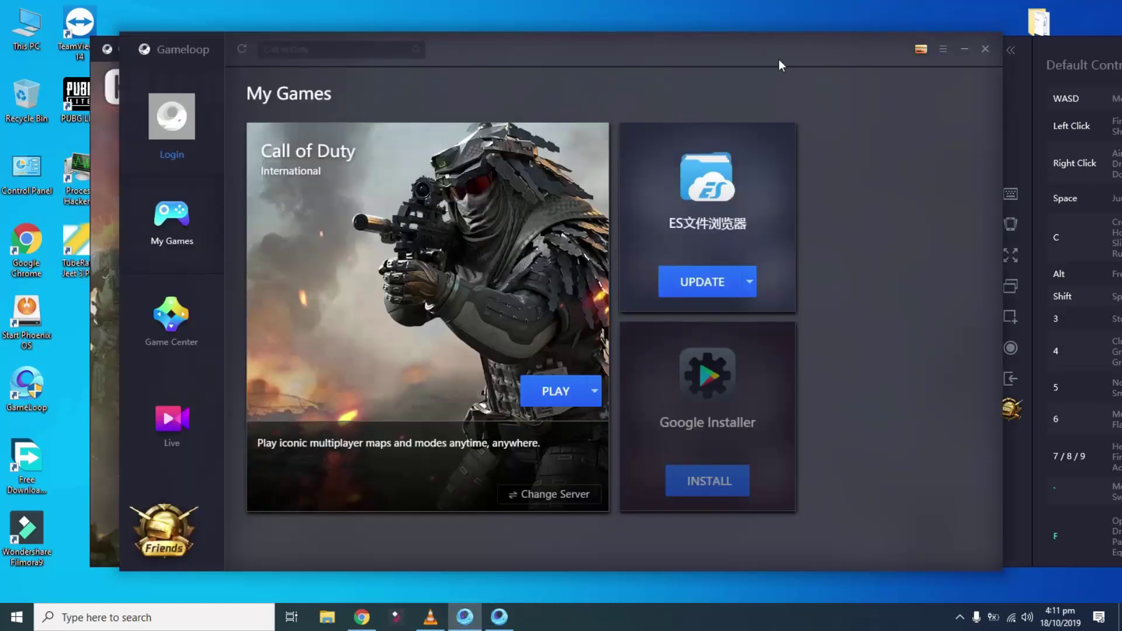